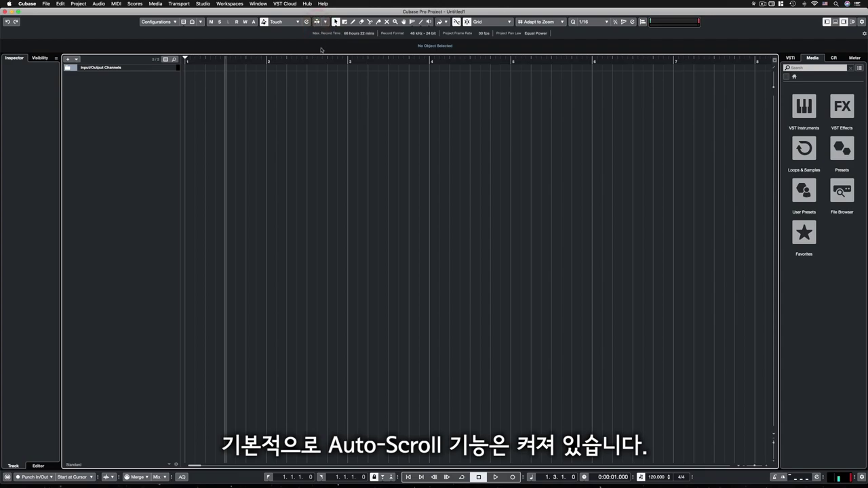
- Toggle Auto-Scroll on and off repeatedly, ending with it switched on
left_click(317, 24)
left_click(318, 24)
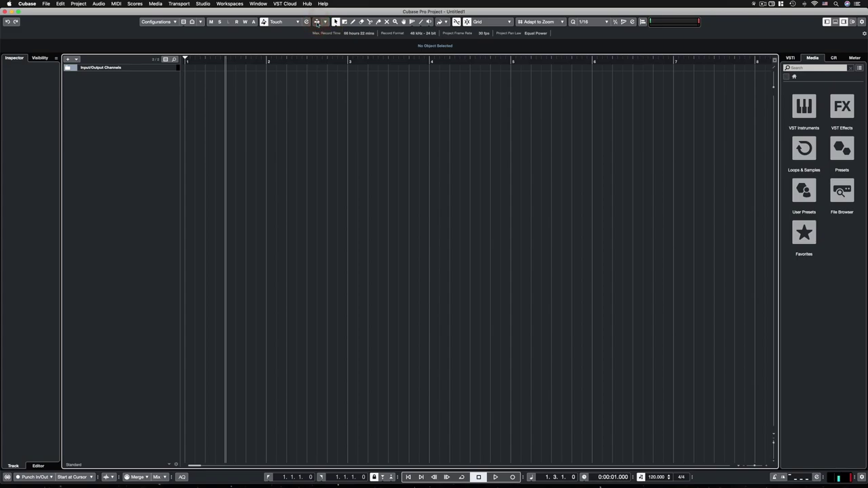
key("f")
key("f")
key("f")
key("f")
key("f")
key("f")
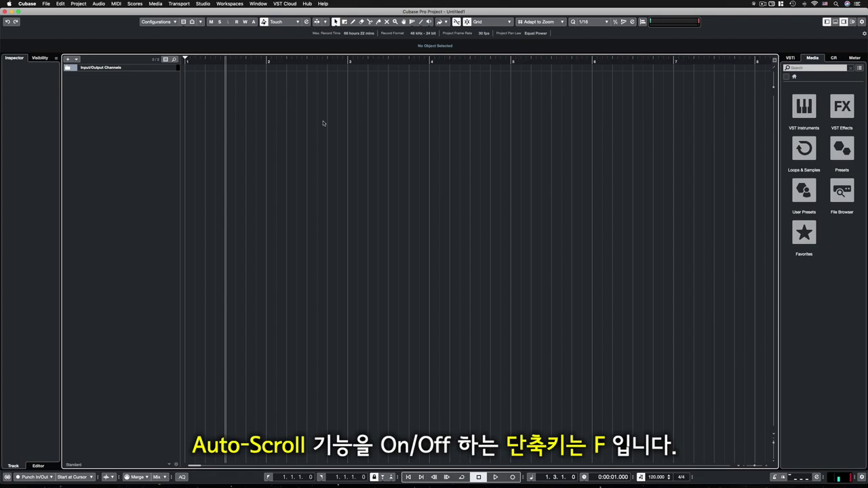
key("f")
key("f")
key("f")
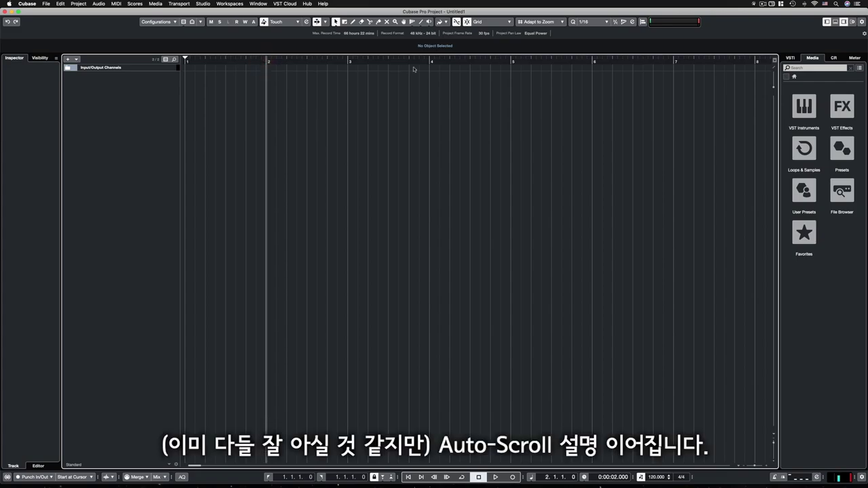
- Place the project cursor in bar 2 and start playback with page-style Auto-Scroll
key("h")
key("h")
key("h")
key("h")
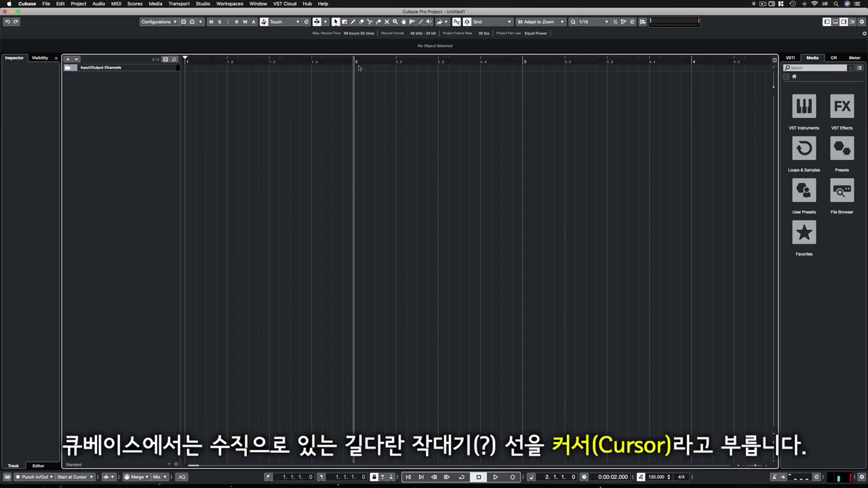
left_click(420, 62)
key("space")
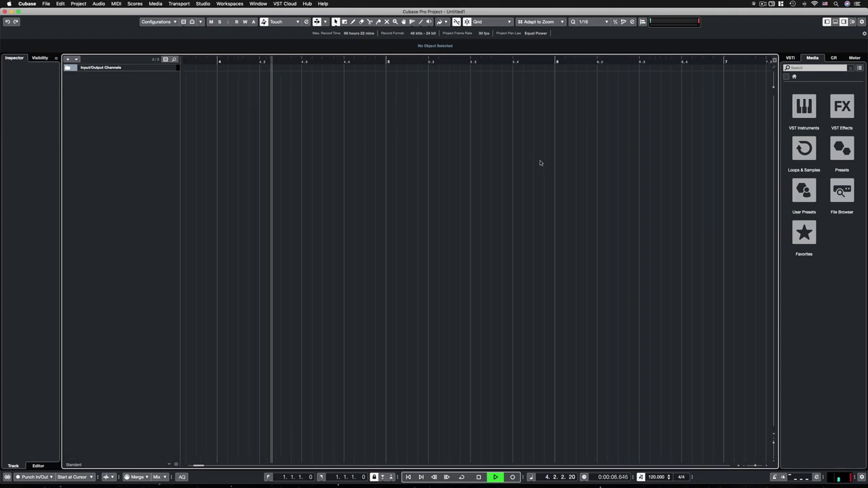
- Observe how the view follows the moving cursor page by page at wider and closer zoom, and stop playback
key("g")
key("g")
key("g")
key("g")
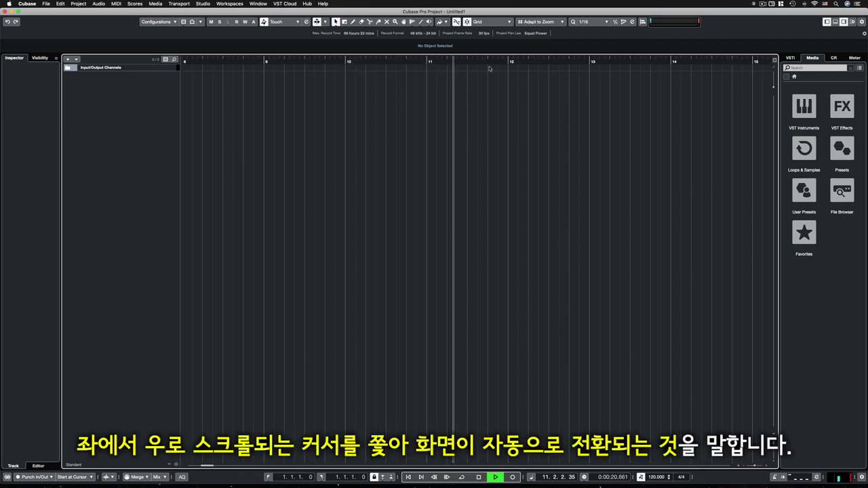
scroll(525, 70, "up", 4)
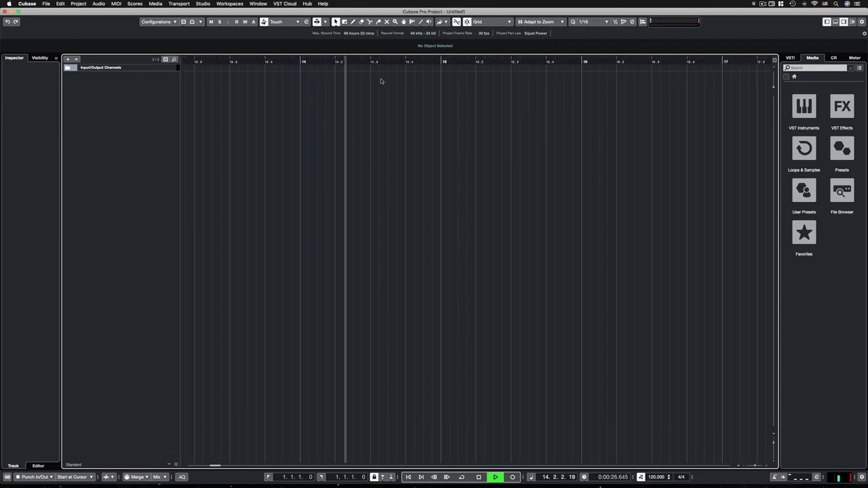
key("space")
- Resume playback from bar 14 to watch the page jumps again, and stop in bar 25
key("g")
key("g")
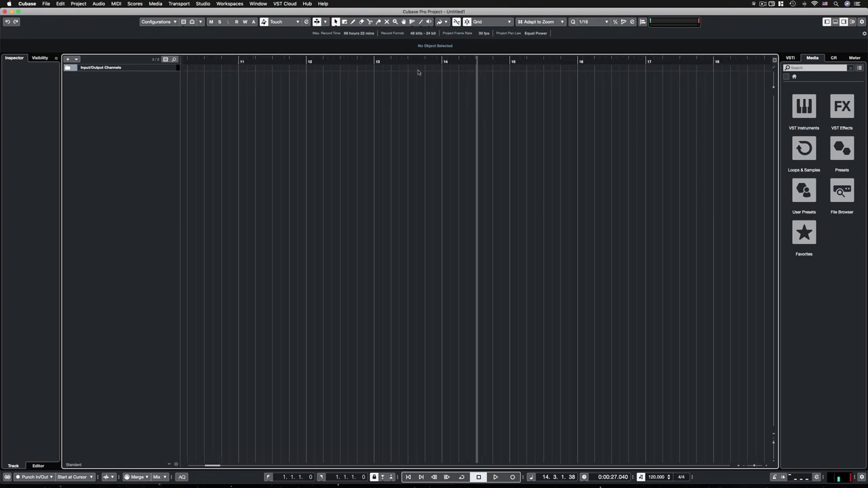
key("space")
key("h")
key("h")
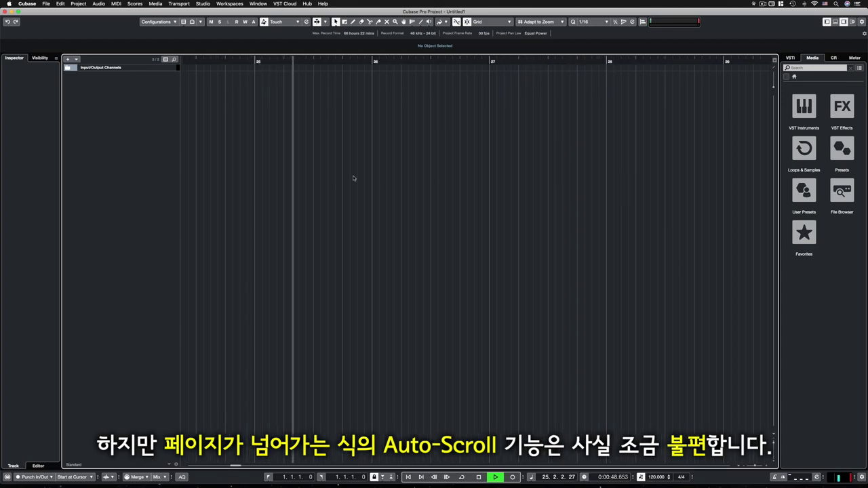
key("space")
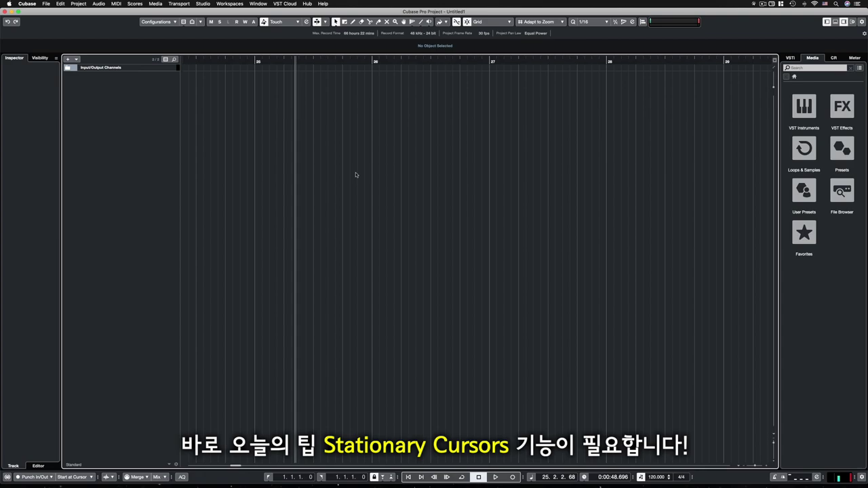
left_click(27, 4)
left_click(26, 23)
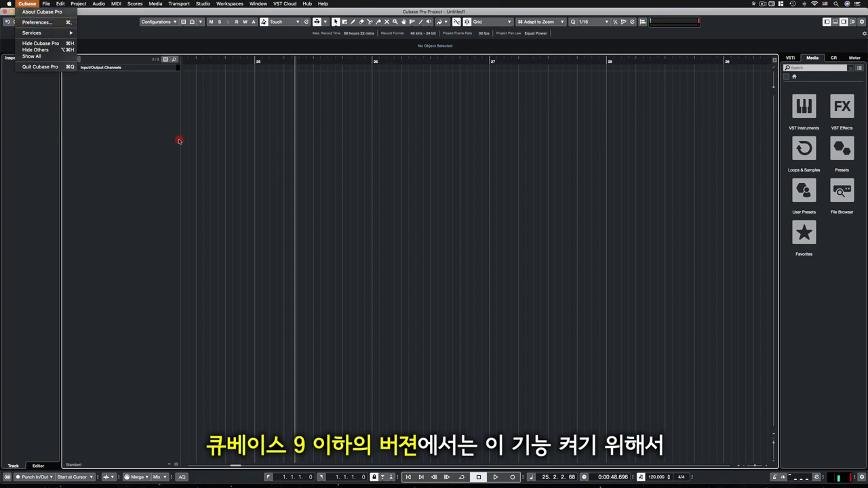
left_click(33, 4)
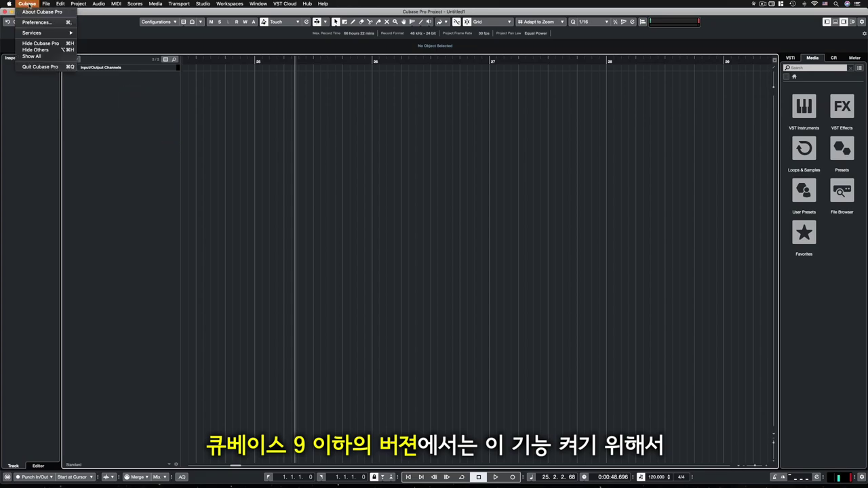
left_click(118, 109)
left_click(46, 3)
left_click(125, 137)
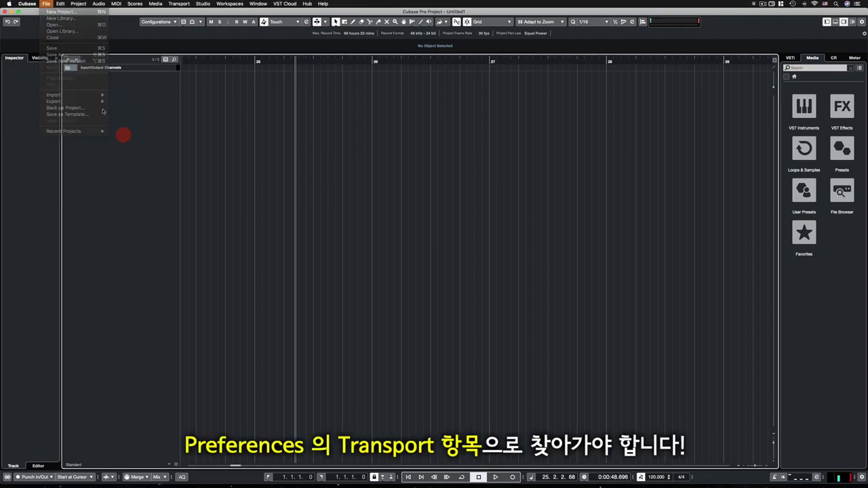
- Examine the Transport page of the Preferences for cursor options and close the dialog
left_click(27, 4)
left_click(41, 23)
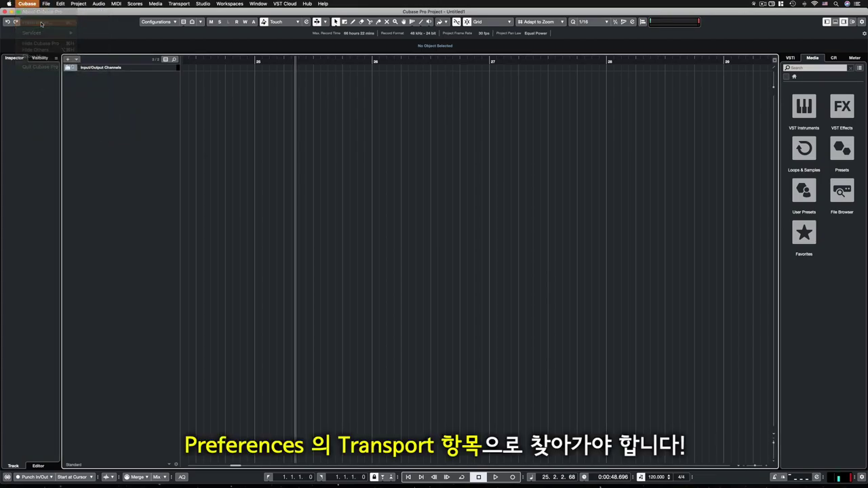
left_click_drag(371, 123, 335, 95)
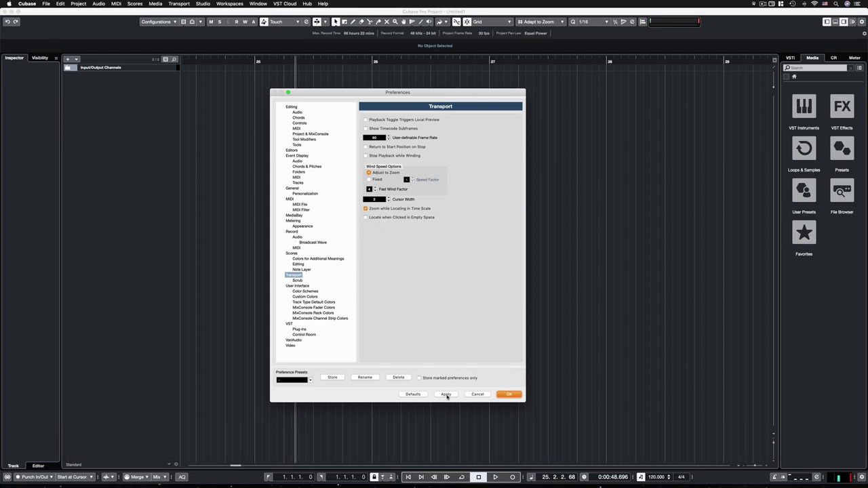
left_click(509, 394)
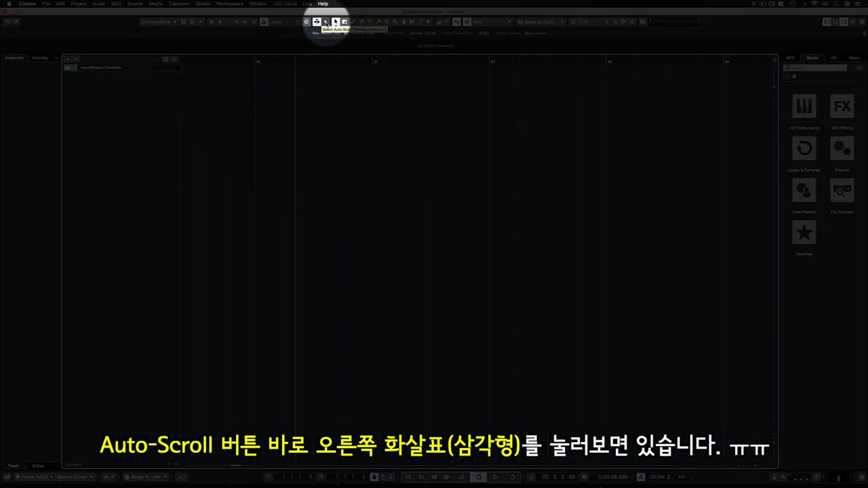
- Alternate the Auto-Scroll mode between Page Scroll and Stationary Cursor several times
left_click(326, 23)
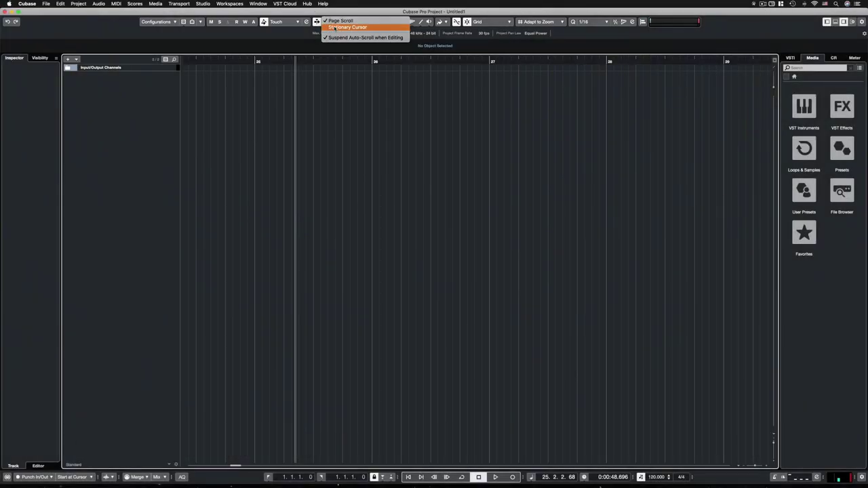
left_click(343, 27)
left_click(323, 21)
left_click(317, 21)
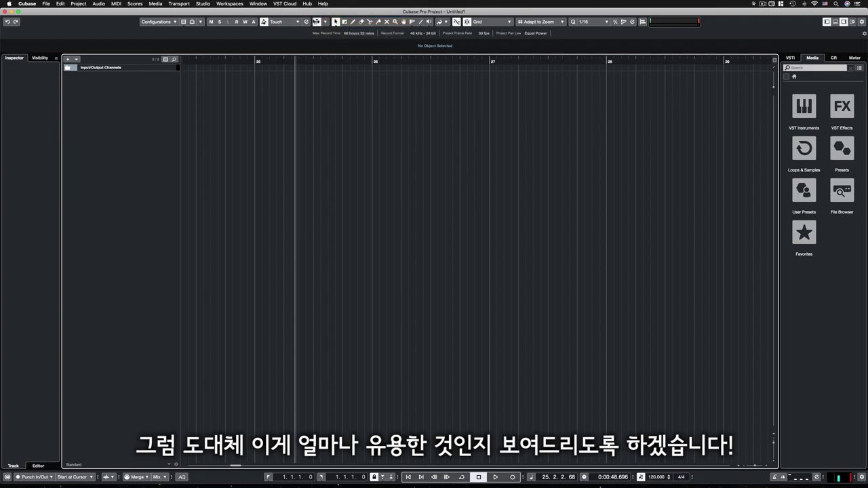
left_click(323, 21)
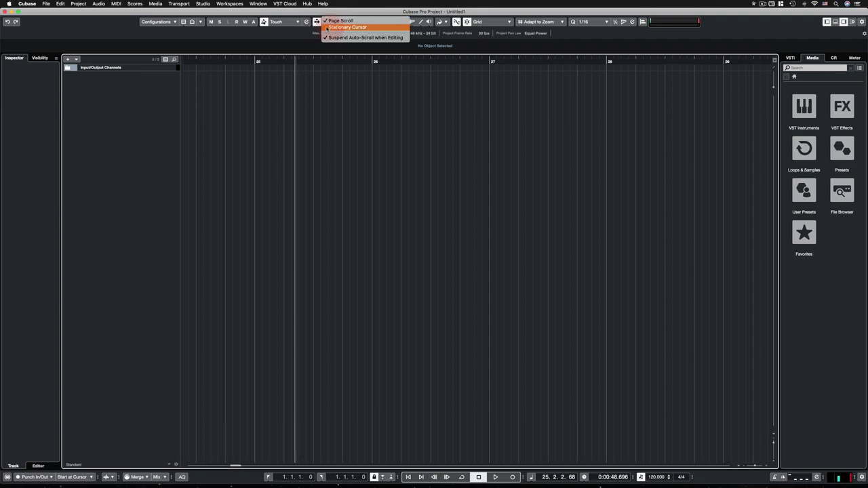
left_click(333, 28)
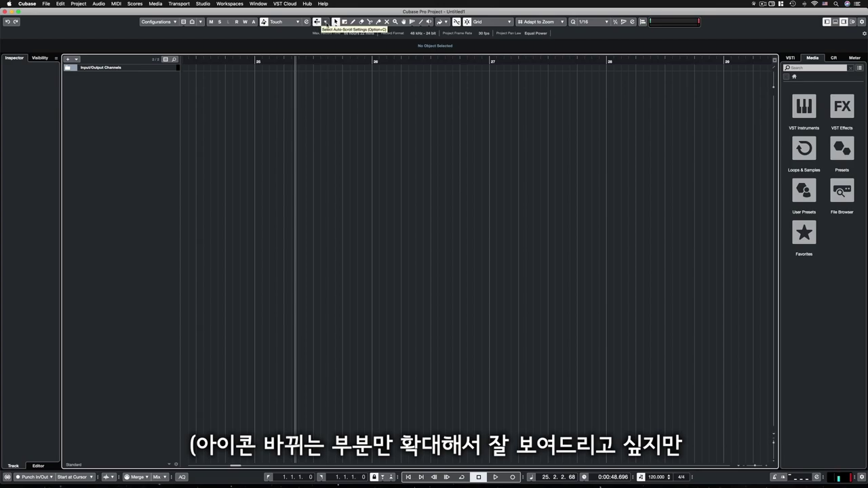
left_click(324, 21)
left_click(333, 27)
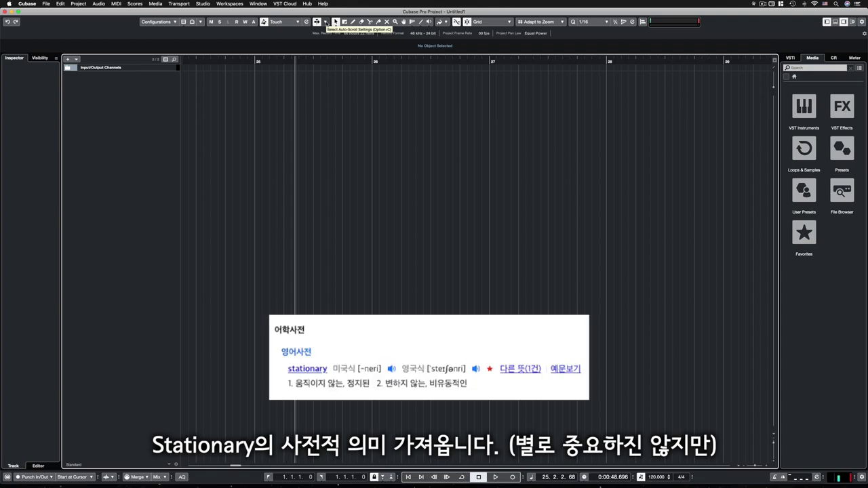
left_click(326, 23)
left_click(333, 27)
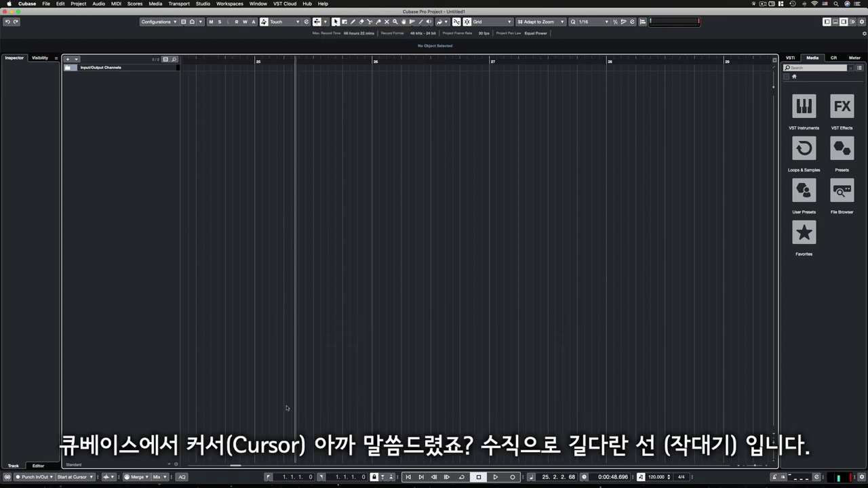
- Set the Auto-Scroll mode to Page Scroll, start playback and relocate the cursor to bar 28
left_click(325, 23)
left_click(335, 21)
key("space")
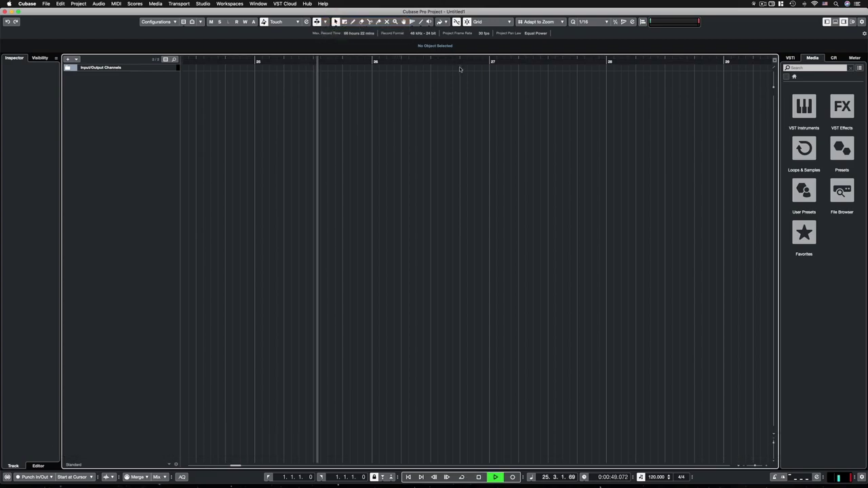
left_click(644, 61)
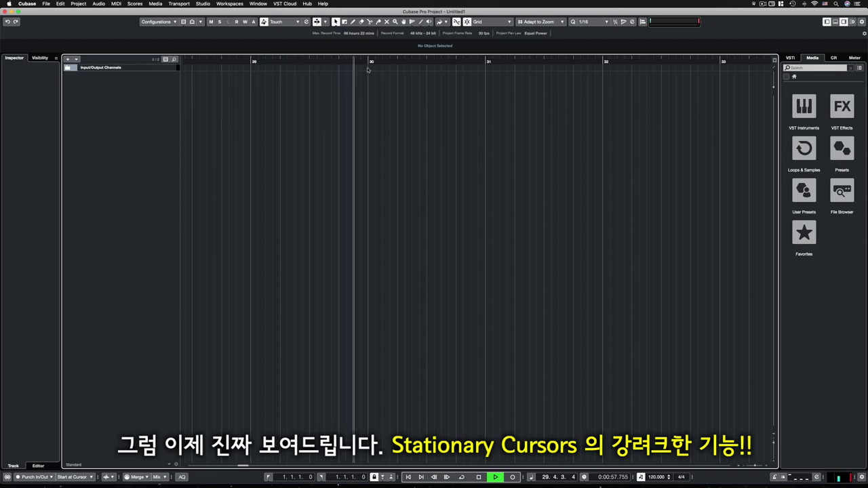
- Set the Auto-Scroll mode to Stationary Cursor while the project plays, and check it at different horizontal zoom levels
left_click(326, 22)
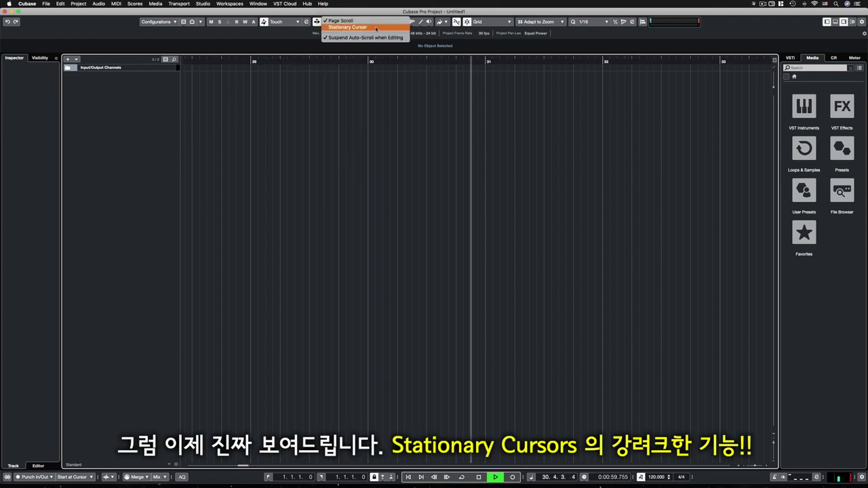
left_click(346, 27)
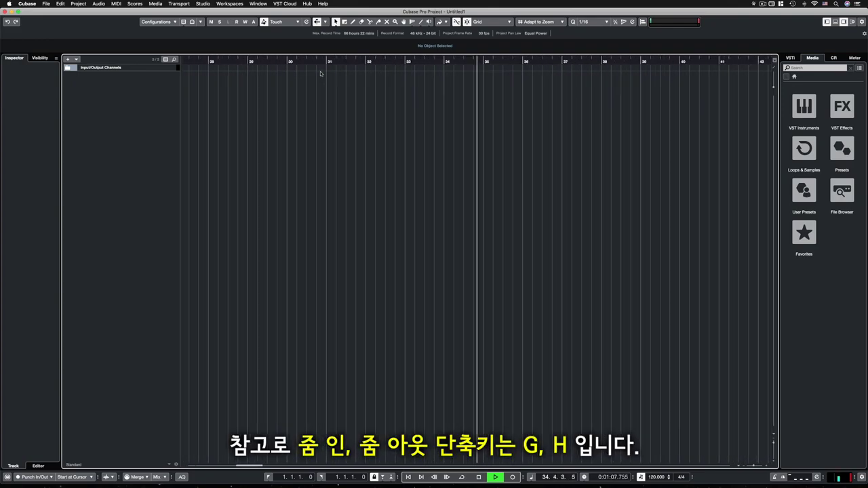
key("h")
key("h")
key("h")
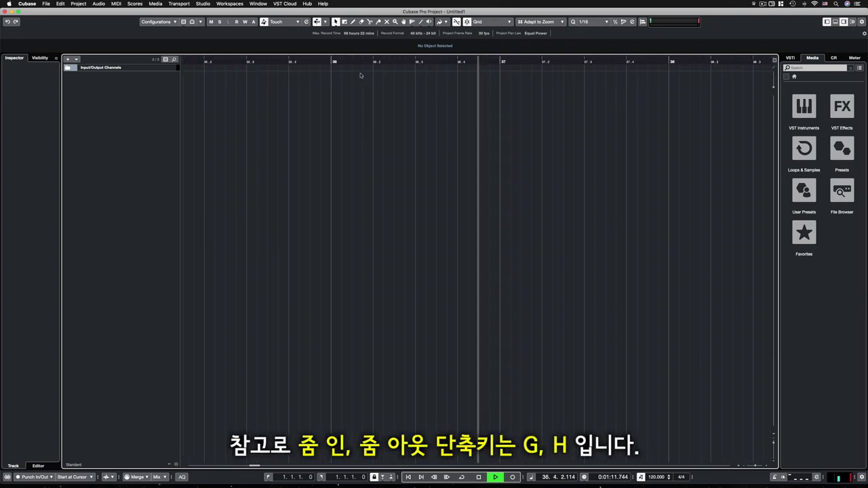
key("h")
key("h")
- Turn Auto-Scroll off and back on during playback, and stop the transport
key("f")
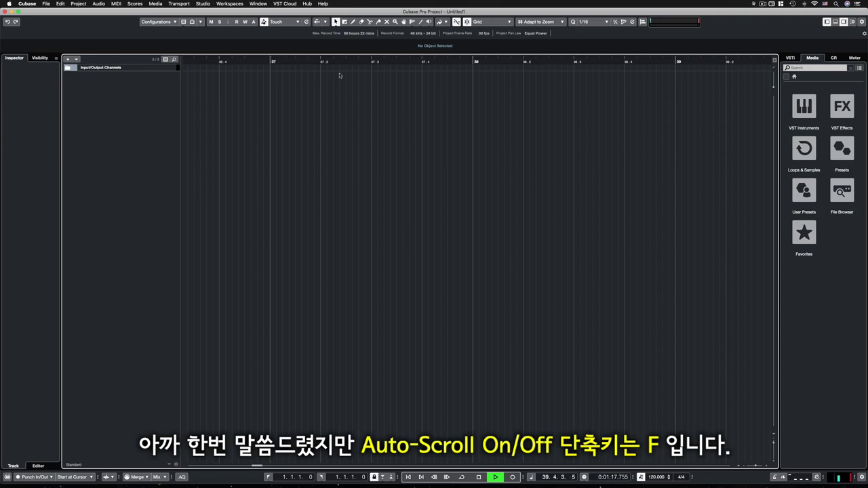
key("g")
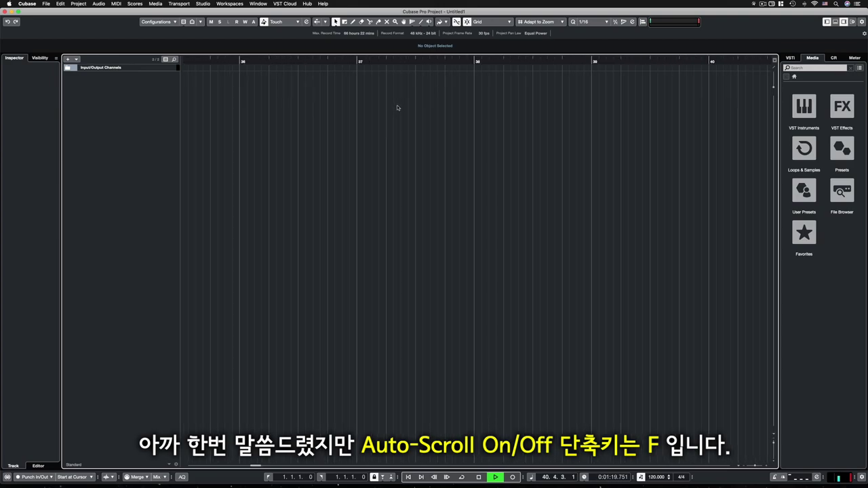
key("f")
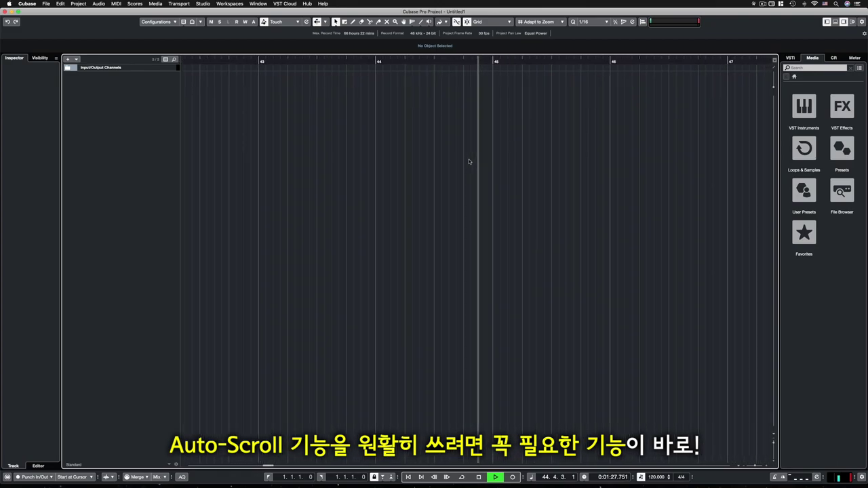
key("space")
- Review the available Auto-Scroll modes and close the list without choosing another one
left_click(325, 21)
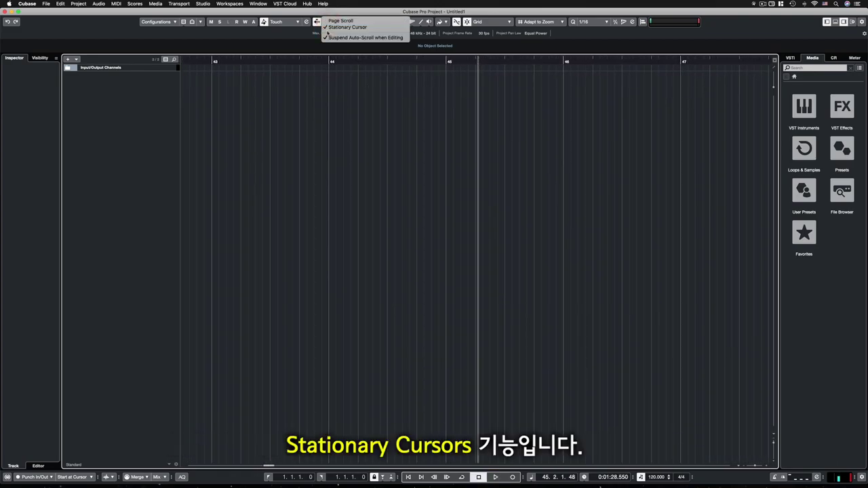
left_click(388, 178)
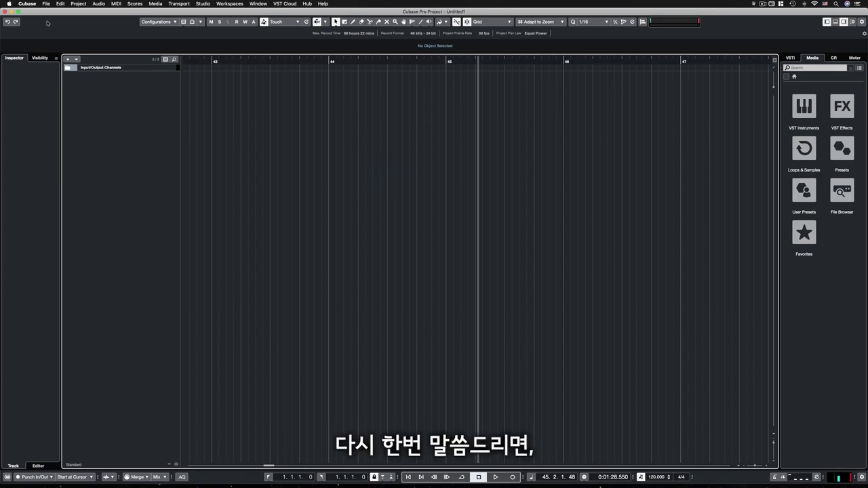
left_click(326, 22)
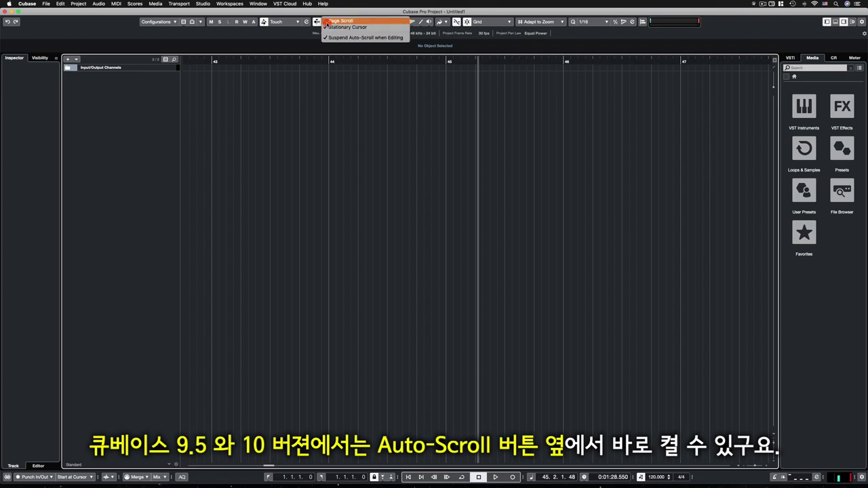
left_click(344, 119)
- Open the Preferences at the Transport page
left_click(27, 4)
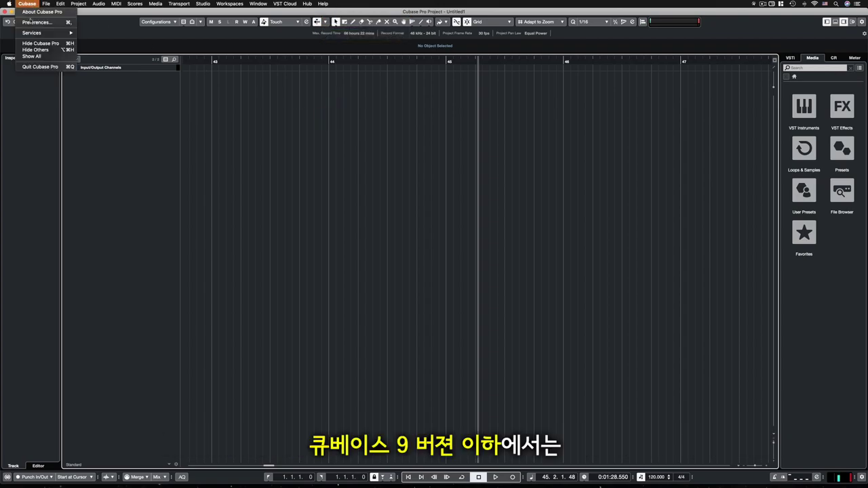
left_click(33, 22)
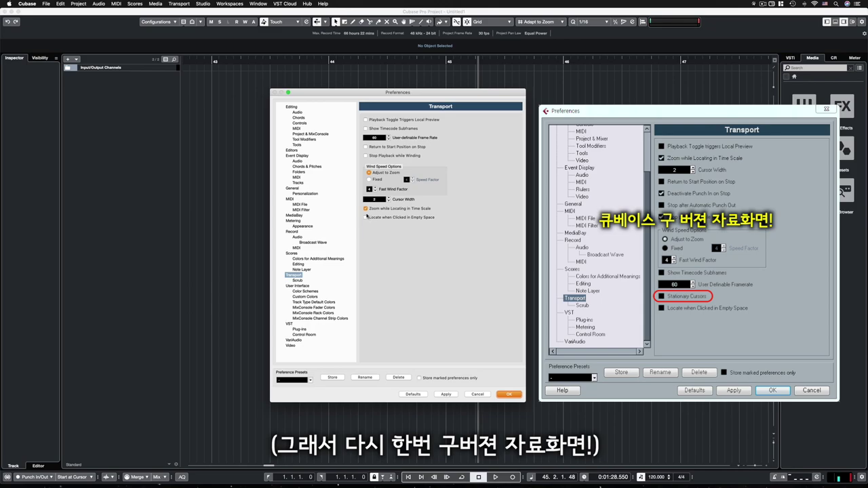
- Close the Preferences and audition sounds from the Hip Hop Vault in Loops & Samples
left_click(507, 395)
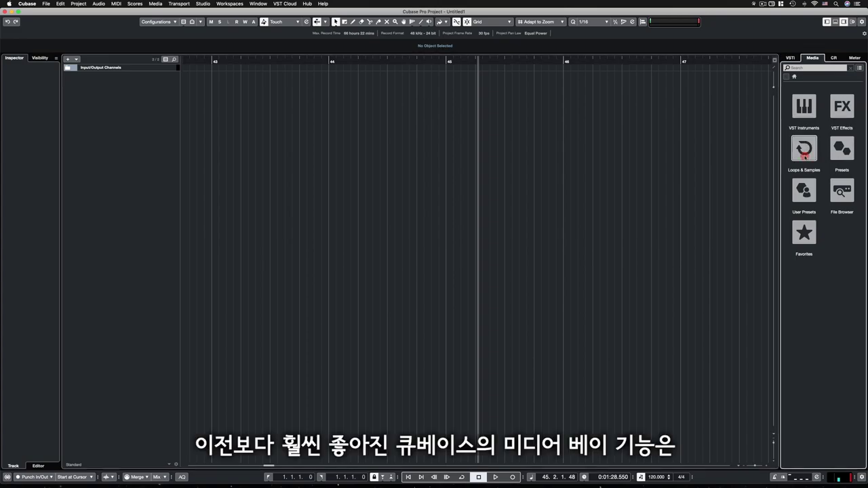
left_click(803, 151)
left_click(805, 323)
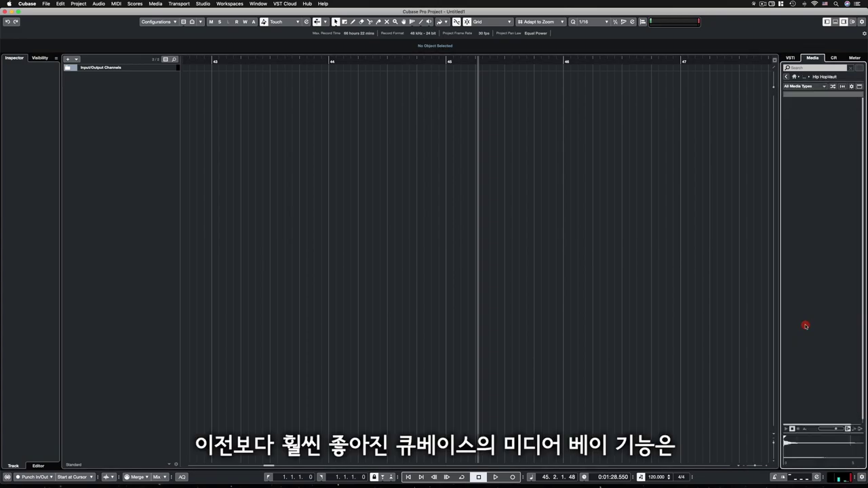
left_click(813, 179)
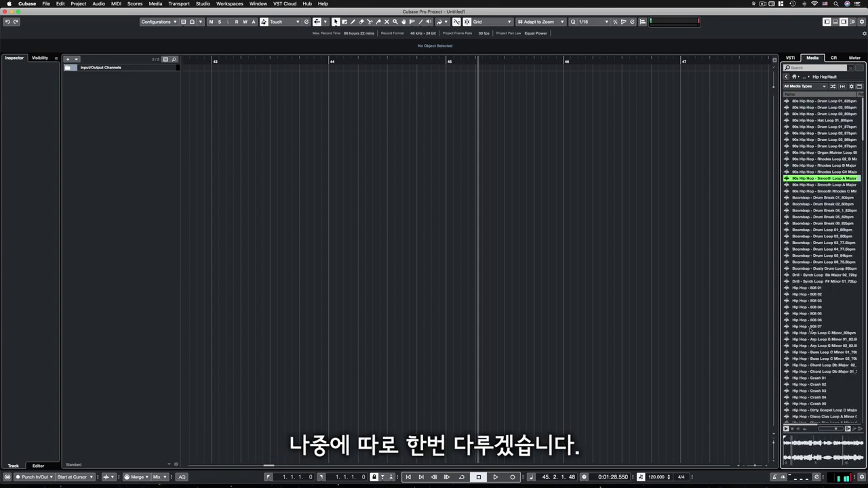
left_click(816, 308)
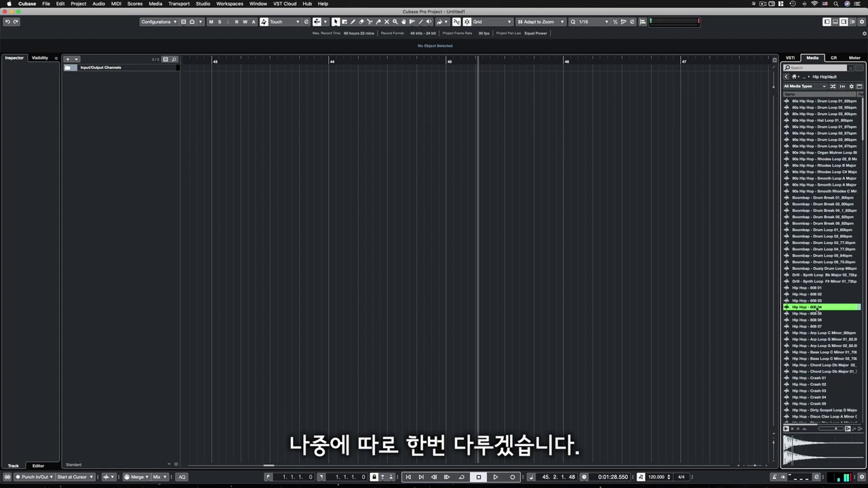
- Place the Boombap - Drum Loop 02_80bpm audio loop at bar 44 on a new track and repeat it once at bar 45
left_click(819, 236)
left_click_drag(820, 239, 331, 107)
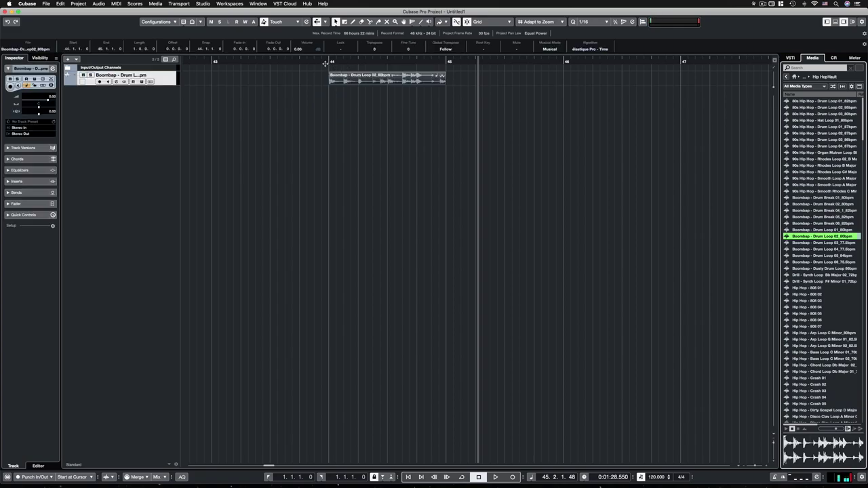
left_click_drag(445, 80, 553, 79)
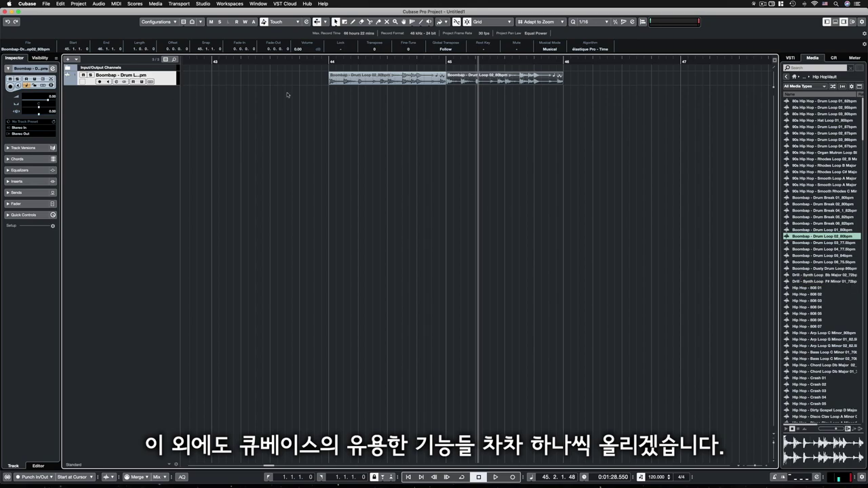
- Add the Jupiter-Drums-Chorus B loop from the Rock Pop Toolbox at bar 44 as a new instrument track
left_click(794, 77)
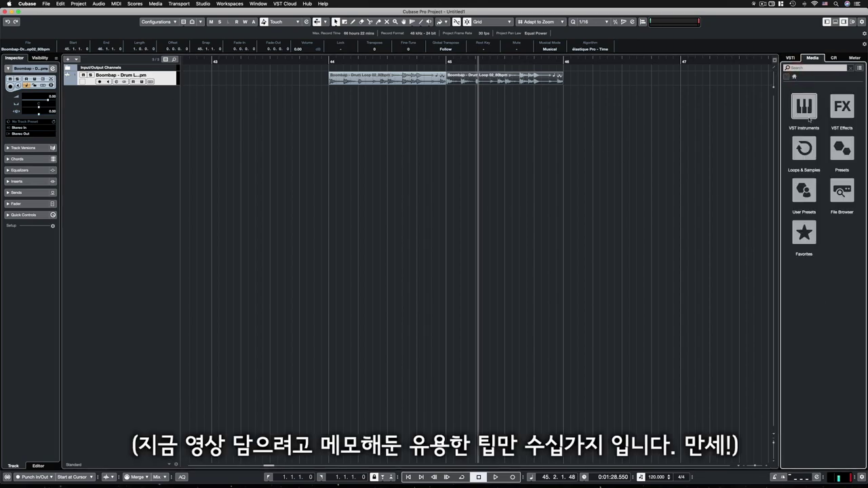
left_click(804, 149)
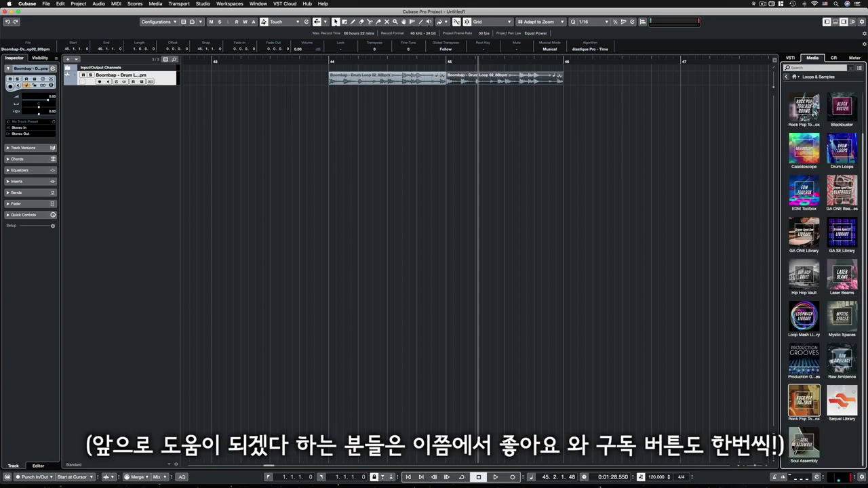
left_click(796, 148)
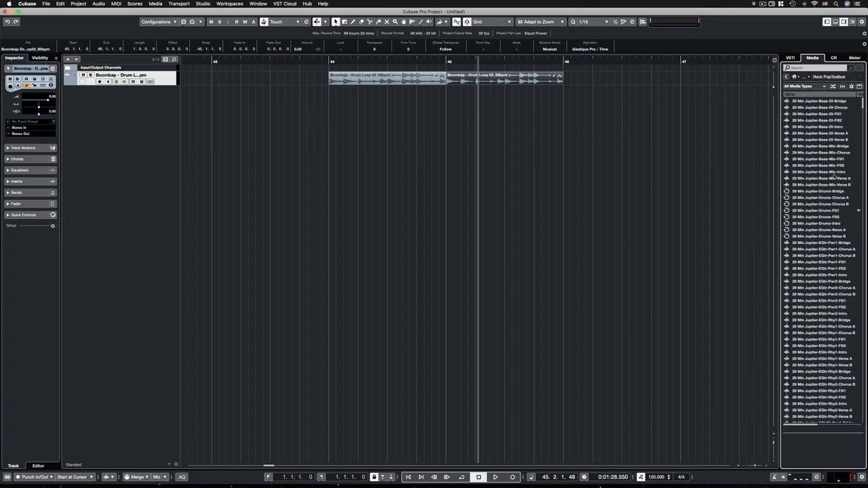
left_click(814, 217)
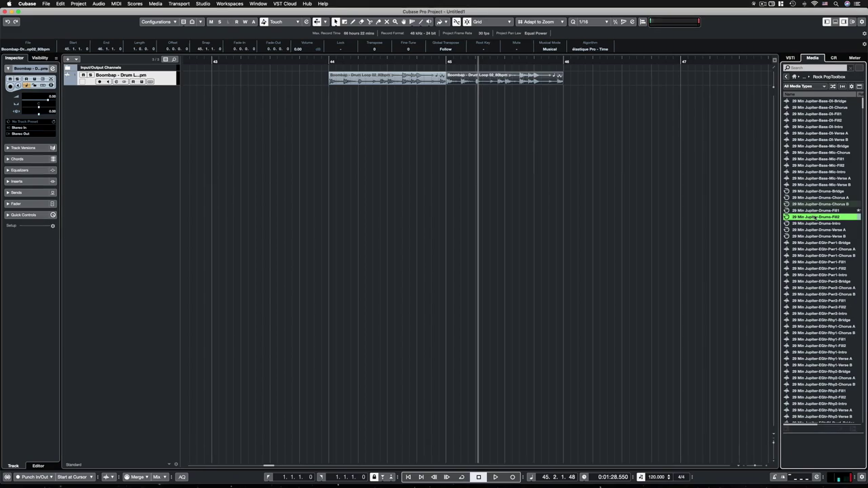
left_click(819, 204)
left_click_drag(821, 205, 333, 100)
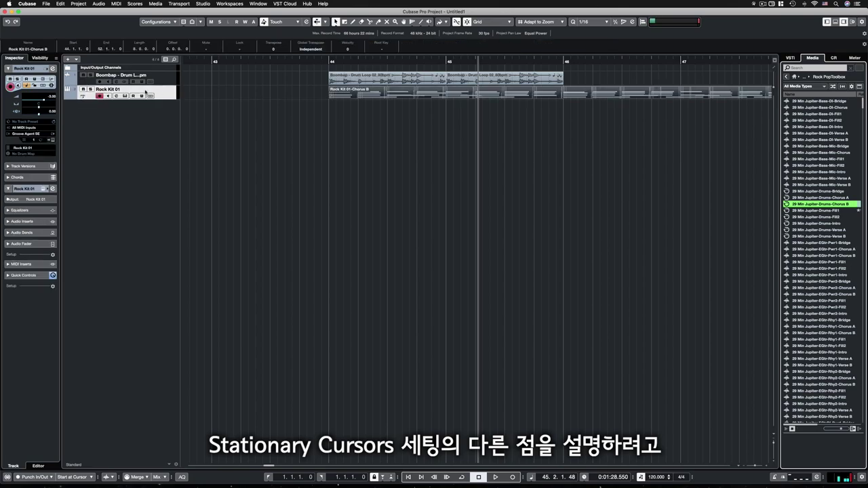
- Play the Rock Kit 01 track in solo, turn the solo off, and show the loaded VST instruments
left_click(91, 88)
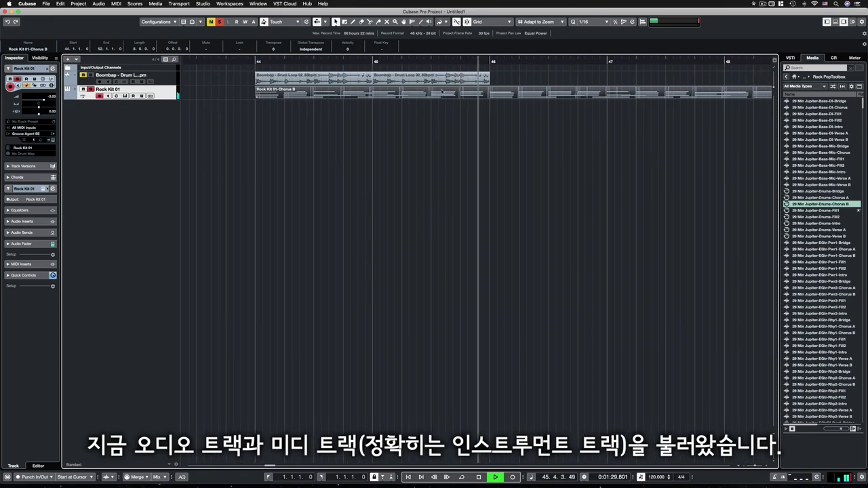
key("space")
left_click(90, 88)
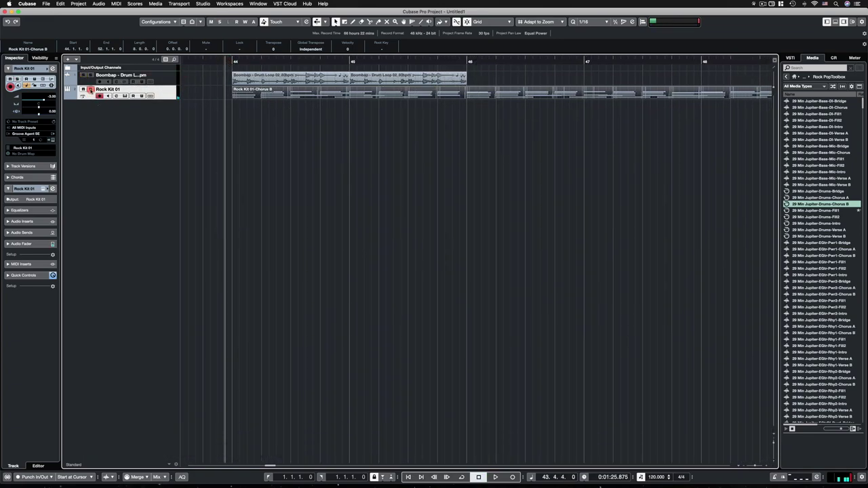
scroll(305, 123, "left", 6)
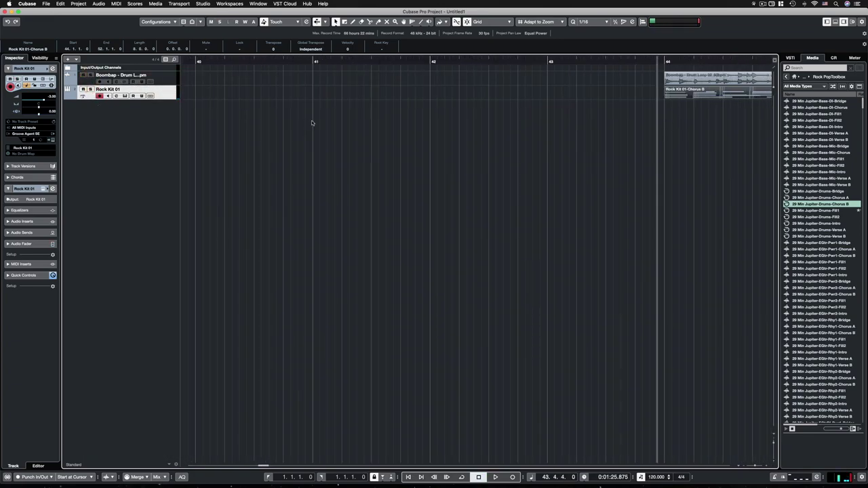
scroll(312, 123, "right", 5)
left_click(790, 58)
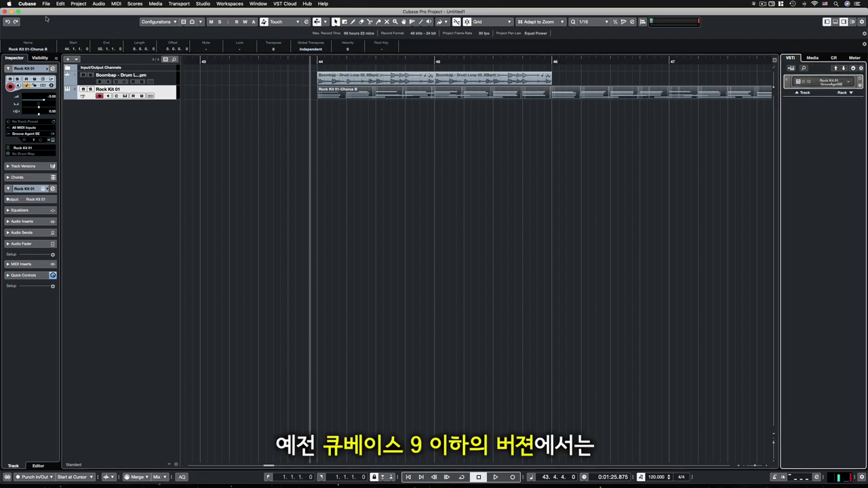
- Review the project window's Auto-Scroll modes and keep Stationary Cursor selected
left_click(27, 3)
left_click(146, 140)
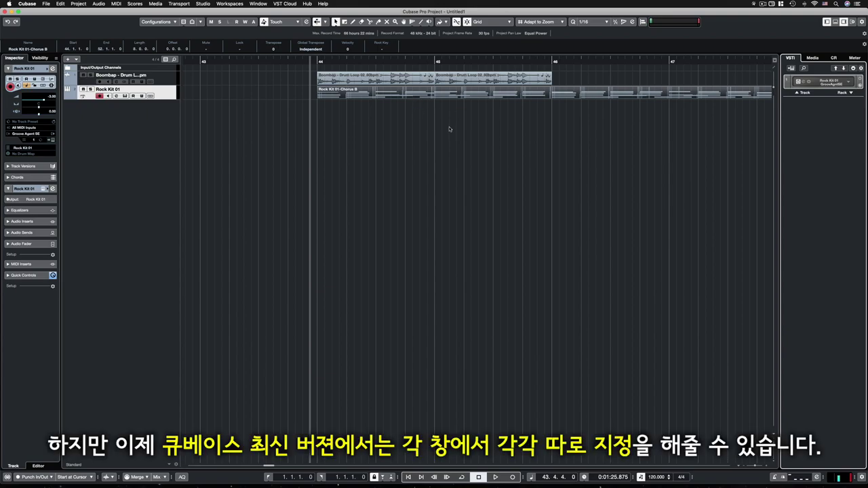
left_click(325, 22)
left_click(328, 21)
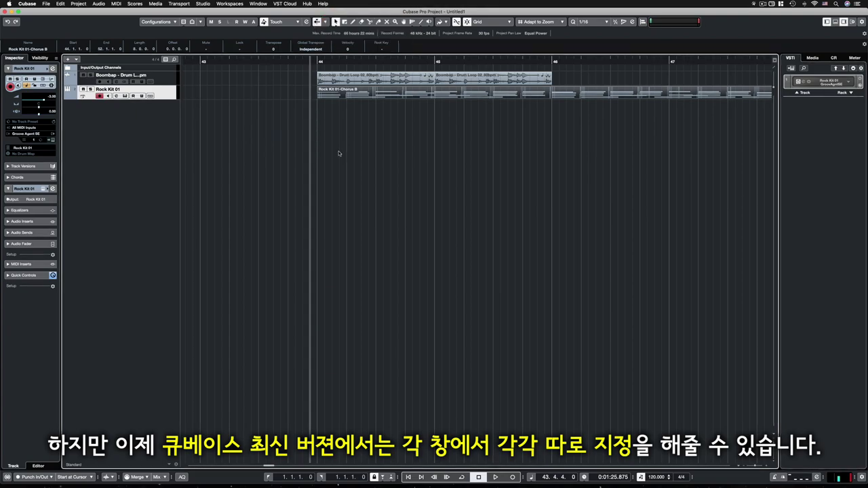
left_click(327, 23)
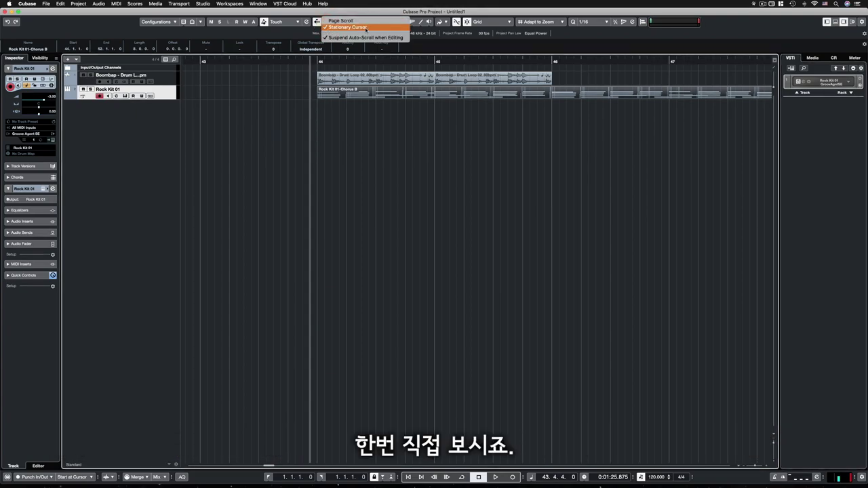
left_click(388, 181)
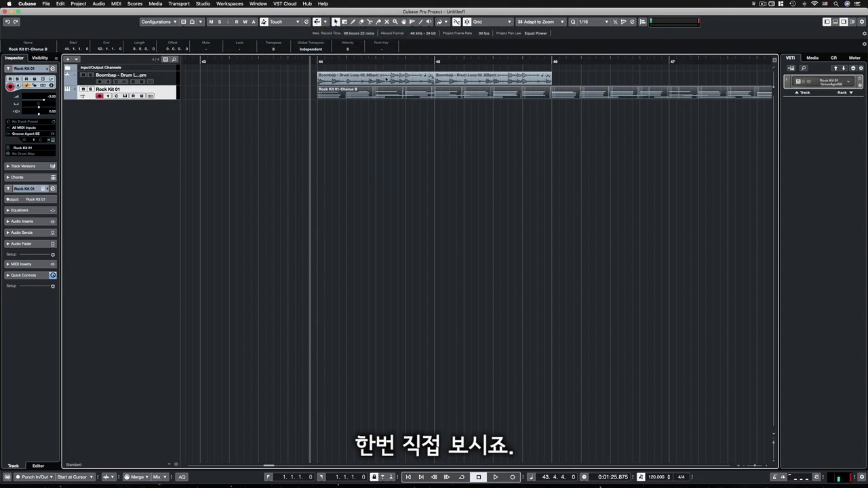
- Open the first Boombap drum loop in the Sample Editor, review its Auto-Scroll modes, and close the editor
left_click(386, 79)
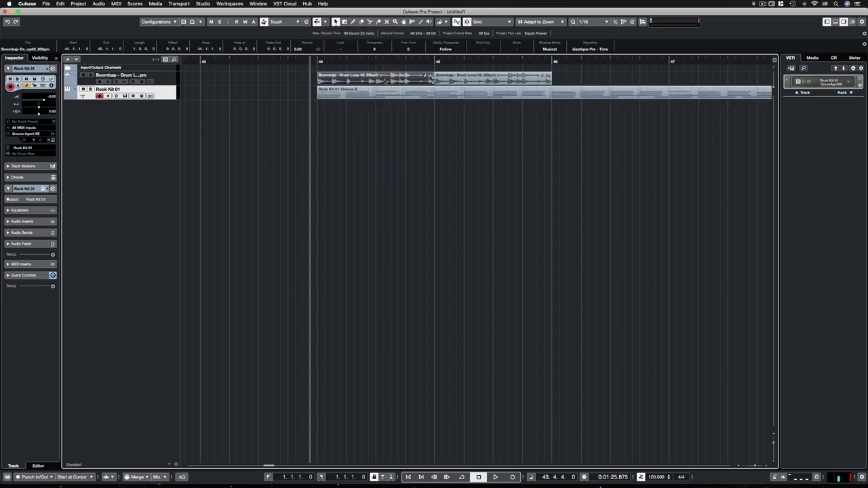
double_click(383, 81)
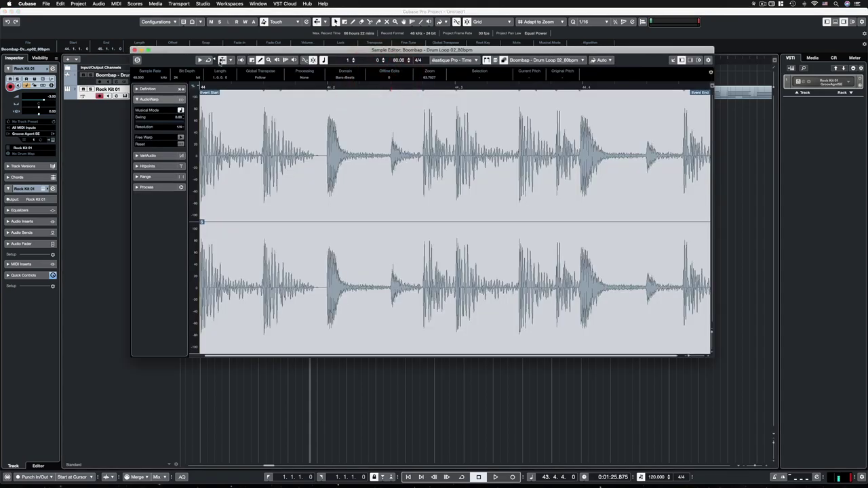
left_click(230, 61)
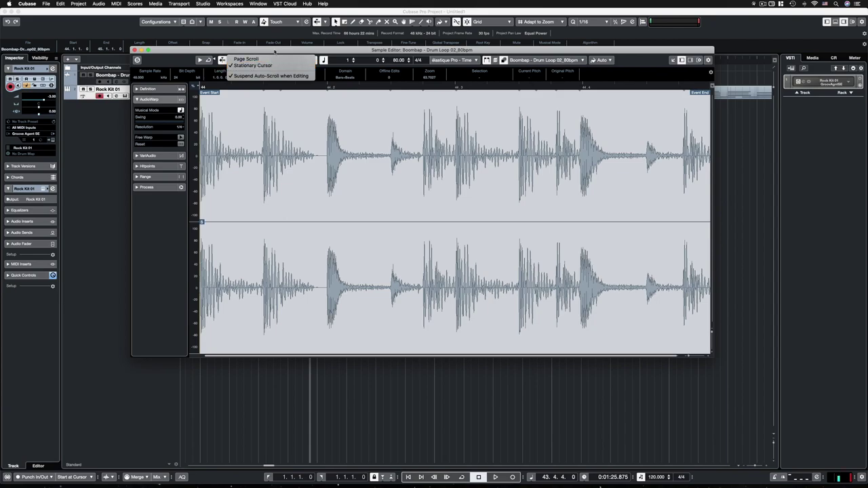
left_click(273, 66)
left_click(127, 76)
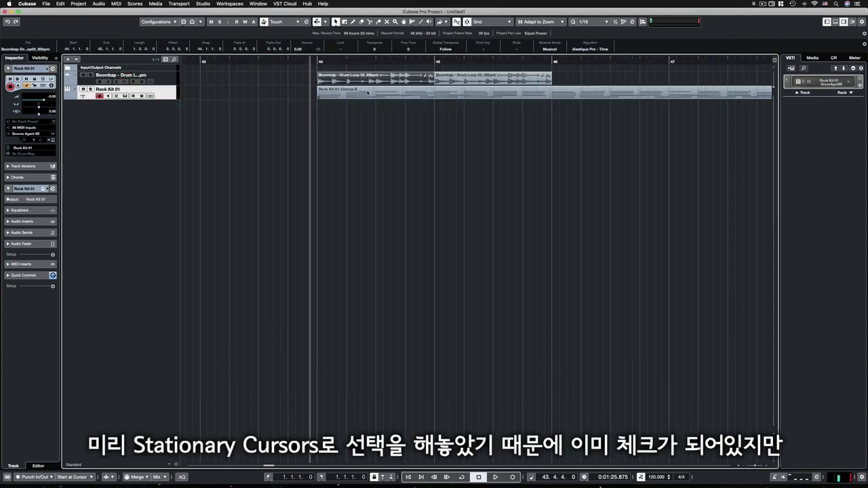
- Open the Rock Kit 01 part in the Key Editor, check its Auto-Scroll settings, and close the editor
double_click(324, 93)
left_click(191, 87)
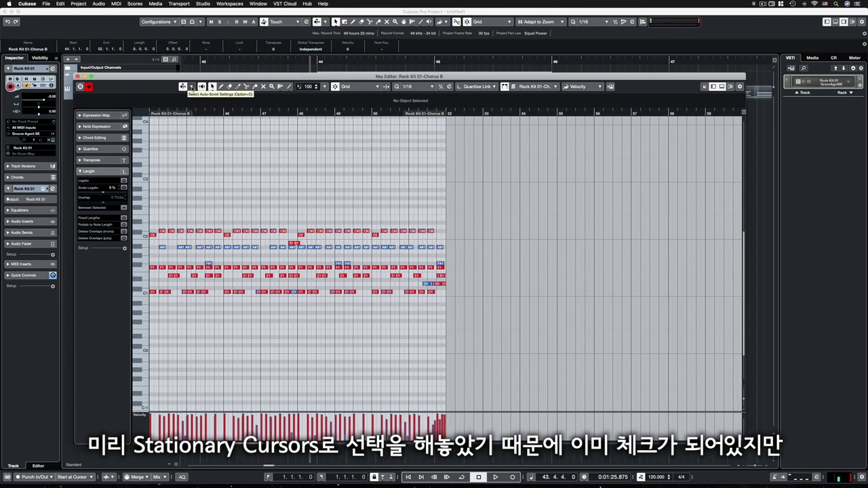
left_click(306, 80)
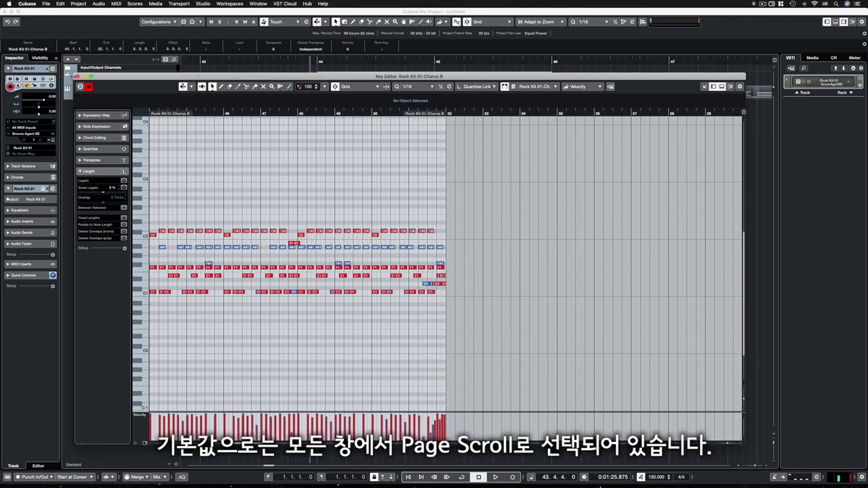
left_click(78, 77)
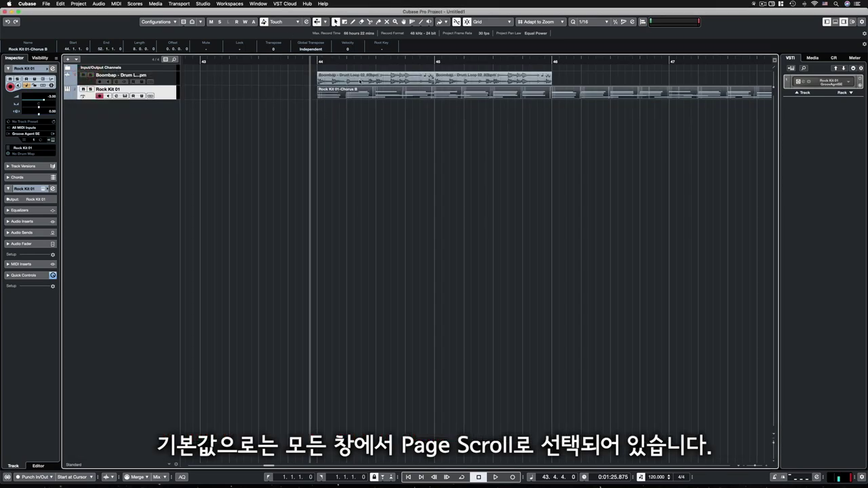
- Set the Sample Editor's Auto-Scroll mode to Page Scroll for the drum loop and compare it with the project window's mode
double_click(360, 81)
left_click(216, 87)
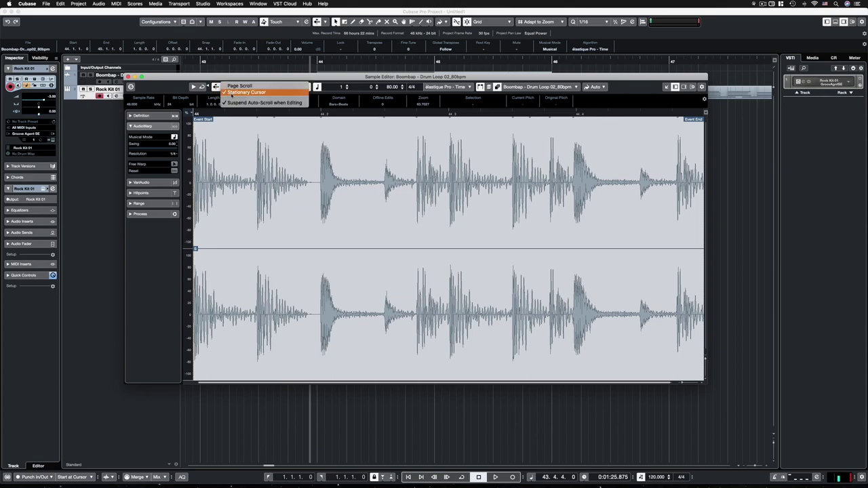
left_click(263, 93)
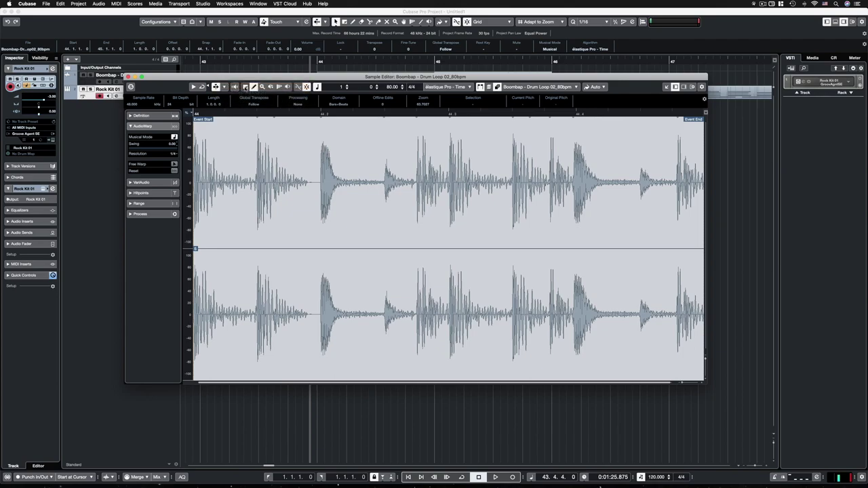
left_click(326, 23)
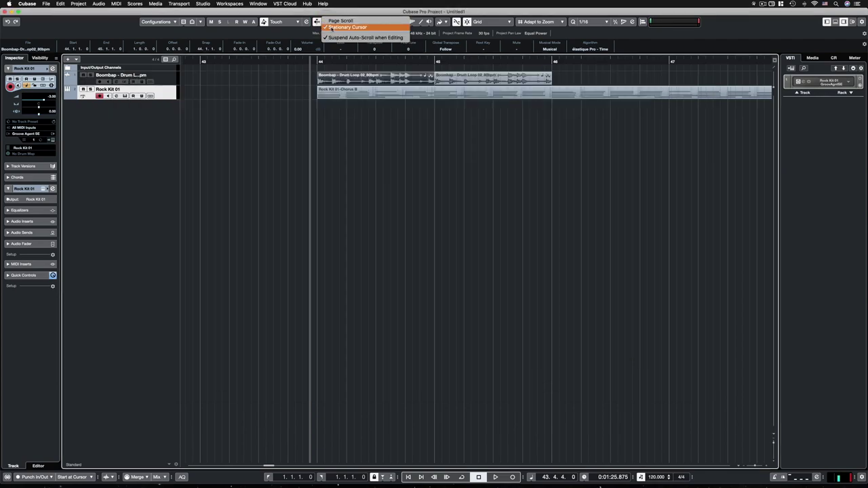
left_click(353, 132)
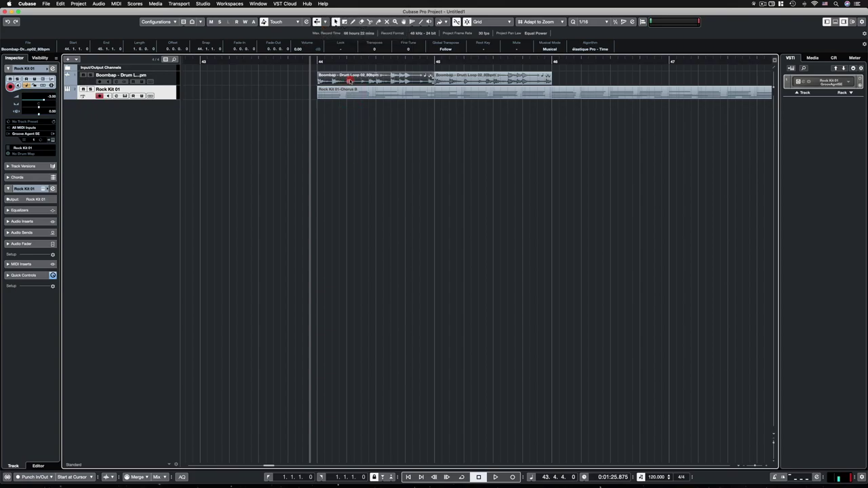
- Set the drum loop's Sample Editor back to Stationary Cursor Auto-Scroll and close the editor
double_click(351, 82)
left_click(226, 87)
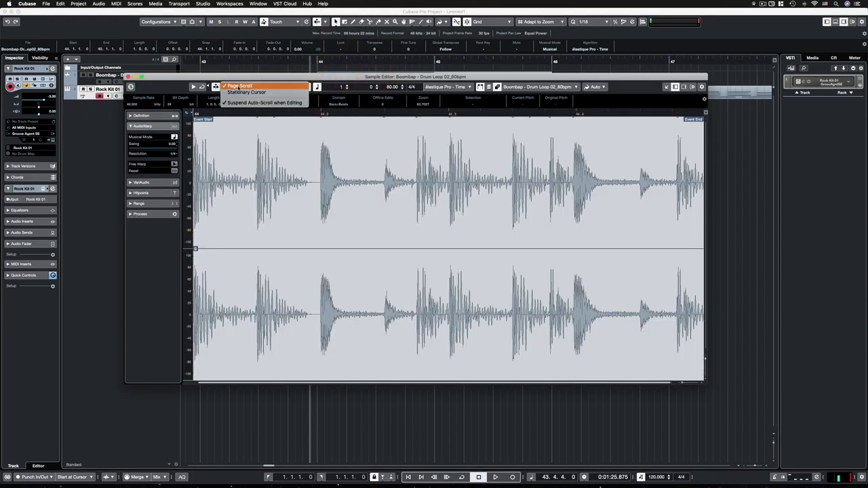
left_click(236, 93)
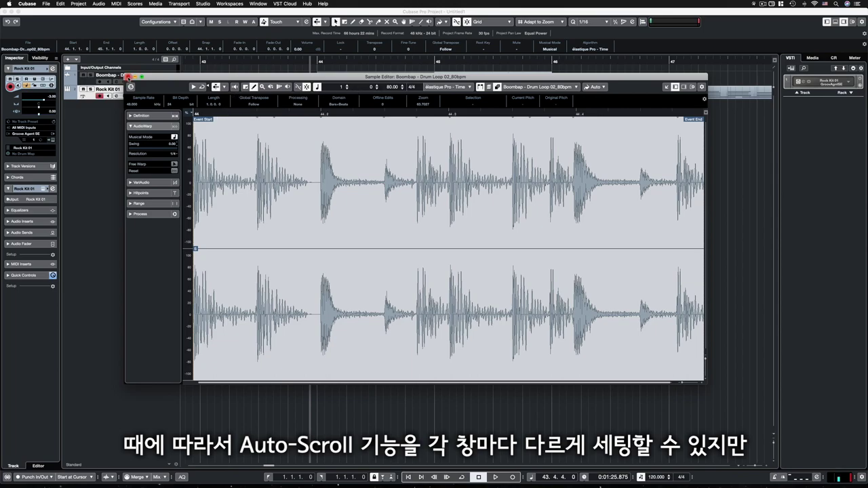
left_click(127, 77)
double_click(353, 79)
left_click(127, 77)
- Reopen the Rock Kit 01 part in the Key Editor and review its Auto-Scroll modes without choosing another one
double_click(330, 91)
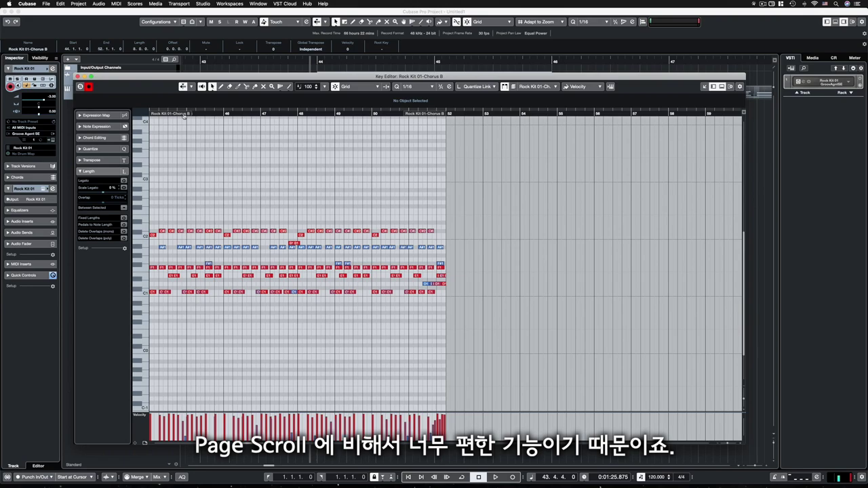
left_click(189, 87)
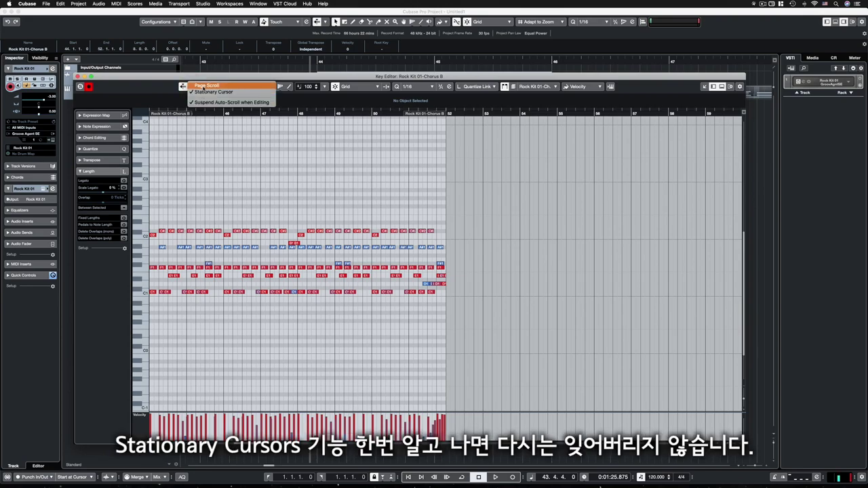
left_click(86, 76)
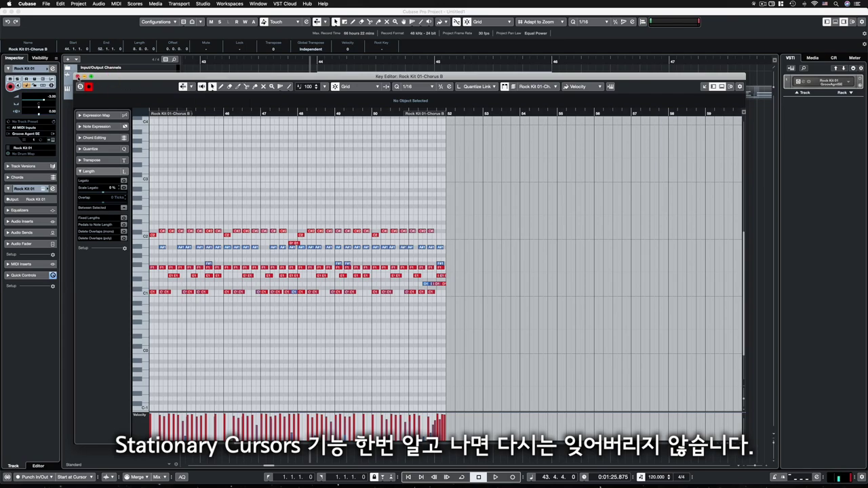
- Close the Key Editor, then check the Transport page of the Preferences for a Stationary Cursors option and close the dialog
left_click(78, 76)
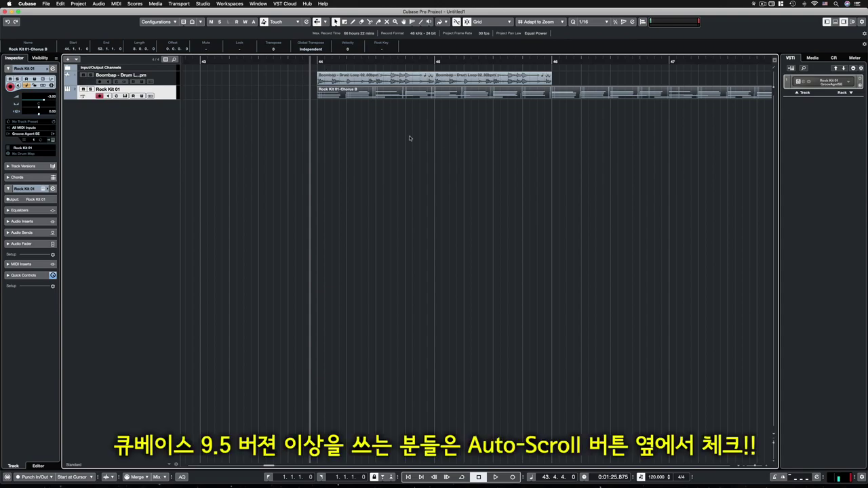
left_click(27, 4)
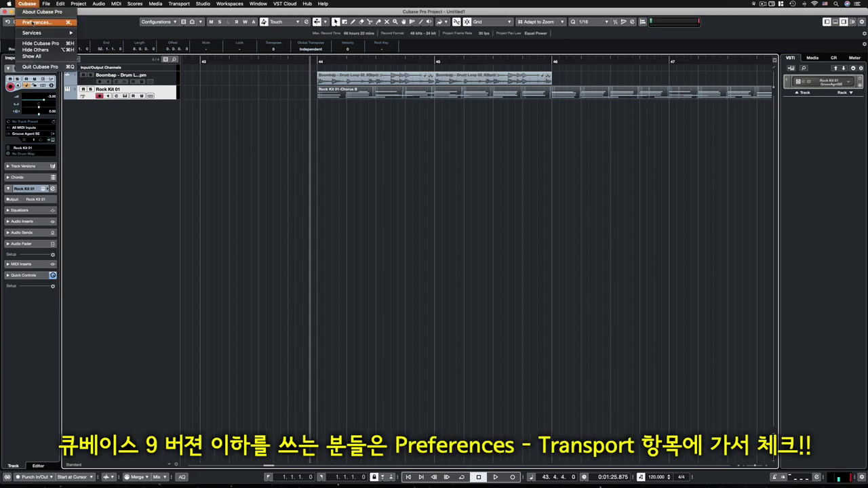
left_click(41, 36)
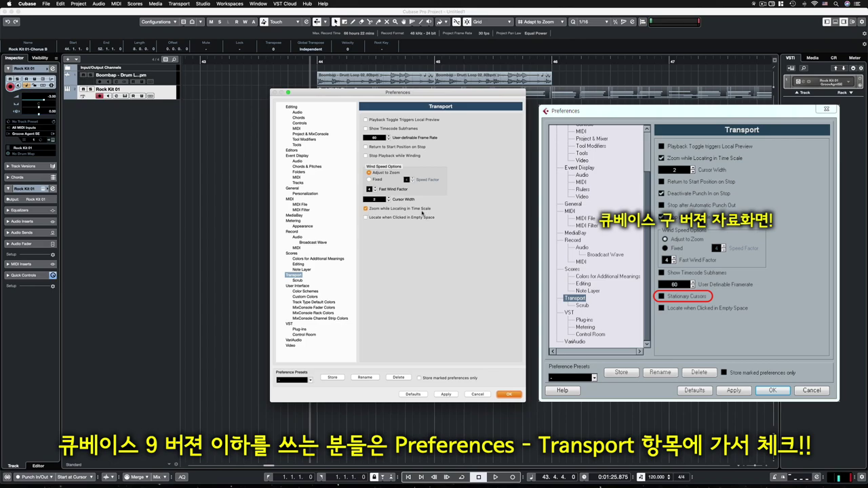
left_click(509, 394)
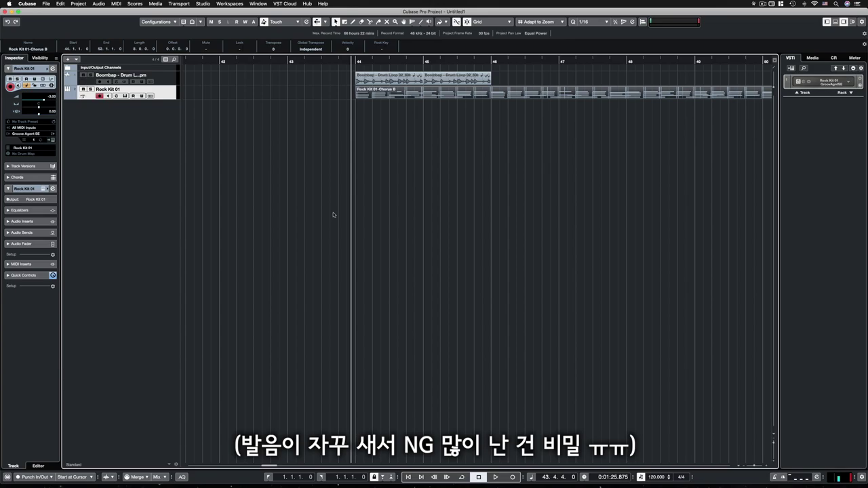
key("g")
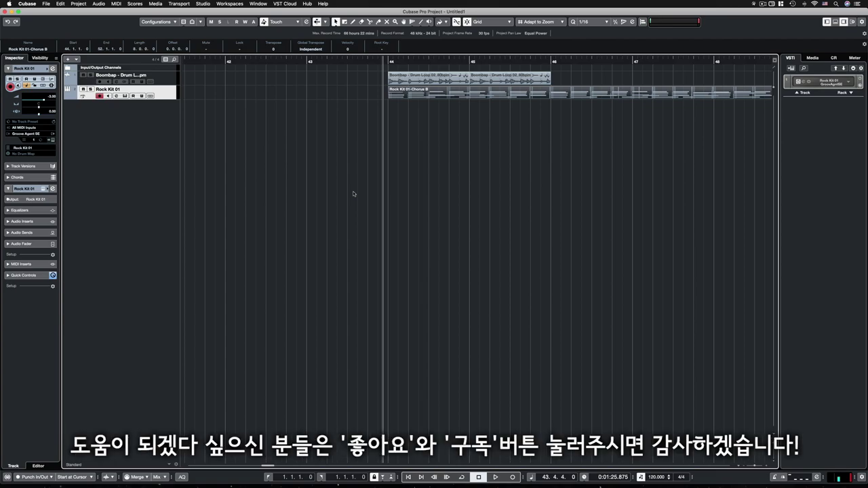
scroll(353, 194, "right", 3)
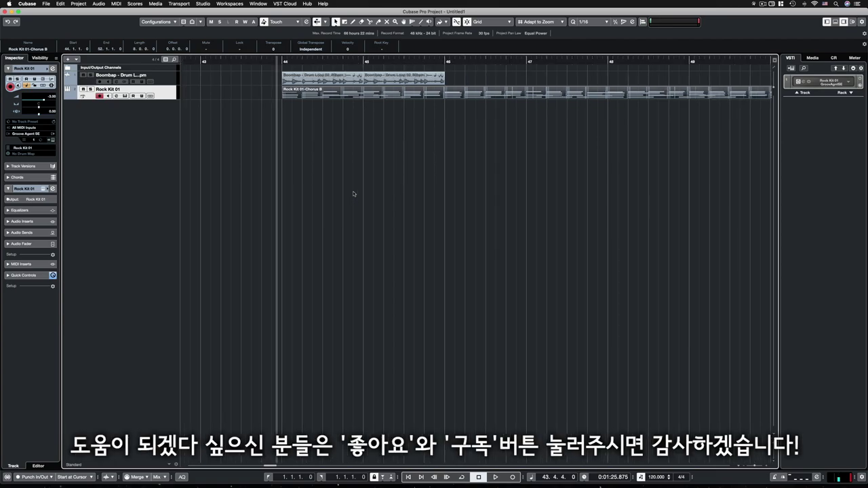